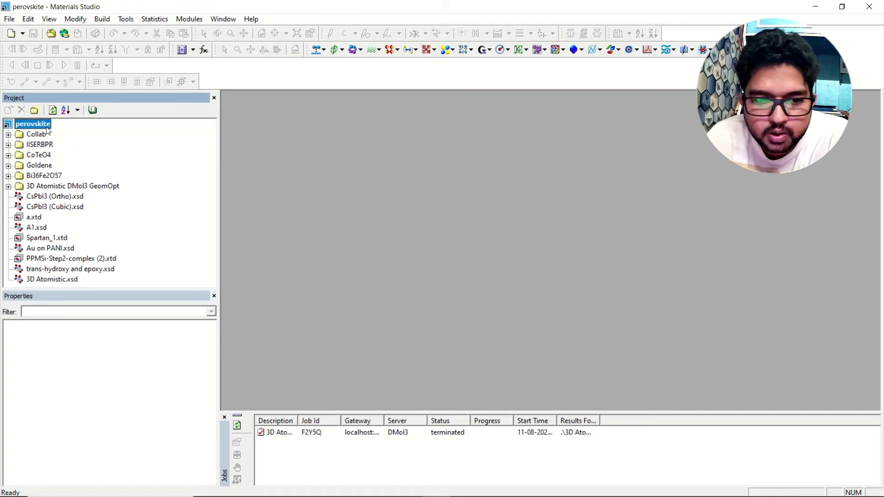
Step: Start importing a document into the perovskite project and open the metal-oxides folder of the built-in Structures library
right_click(44, 124)
left_click(62, 140)
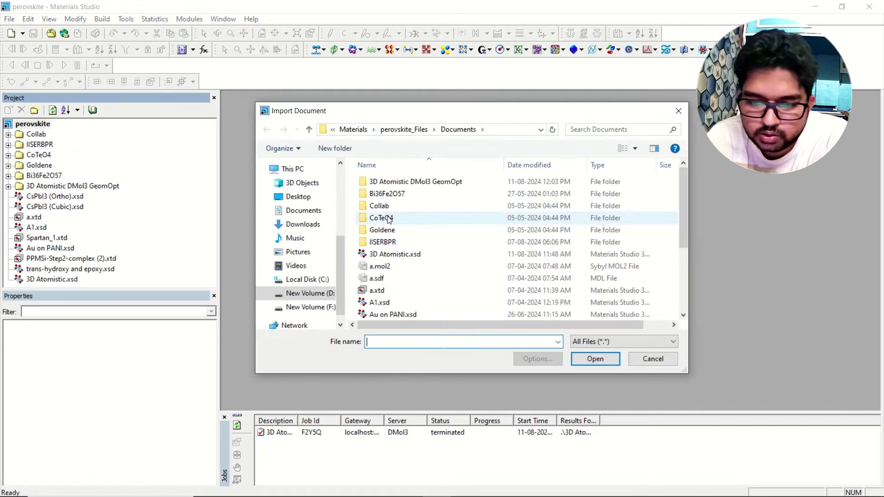
scroll(382, 231, "down", 3)
left_click(384, 302)
double_click(384, 302)
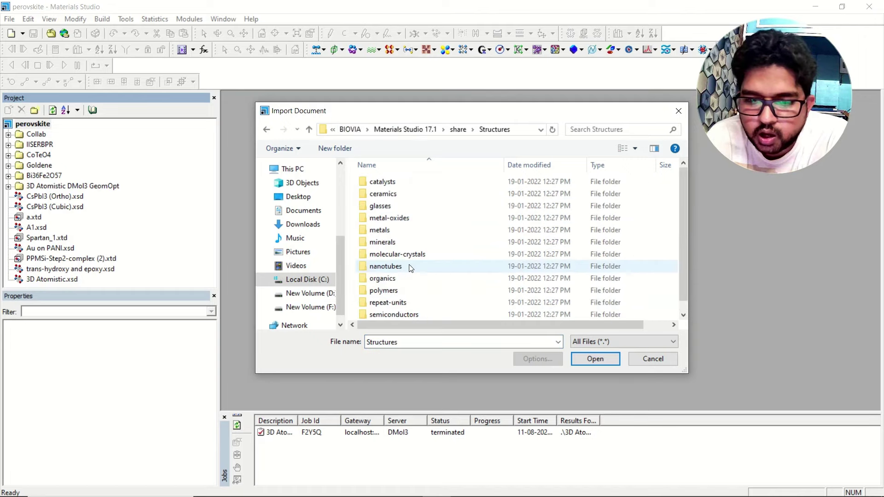
double_click(393, 217)
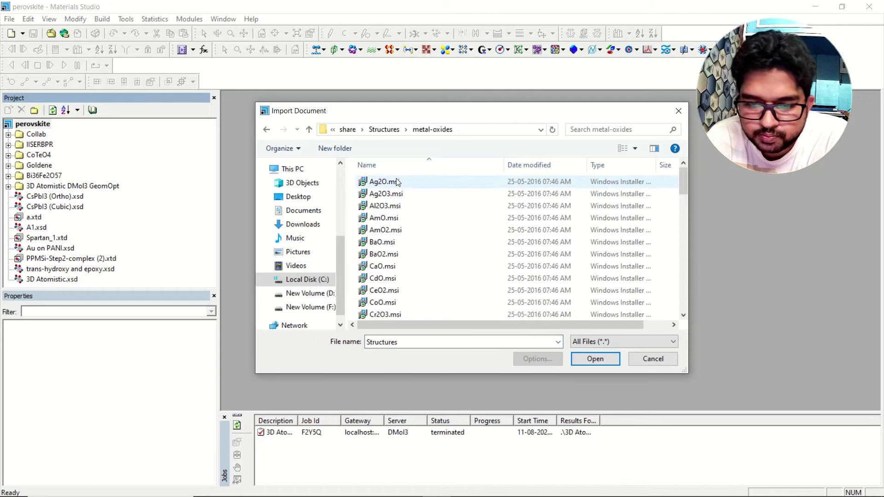
Step: Find ZnO.msi among the metal-oxide structures and import it into the project
scroll(389, 283, "down", 1)
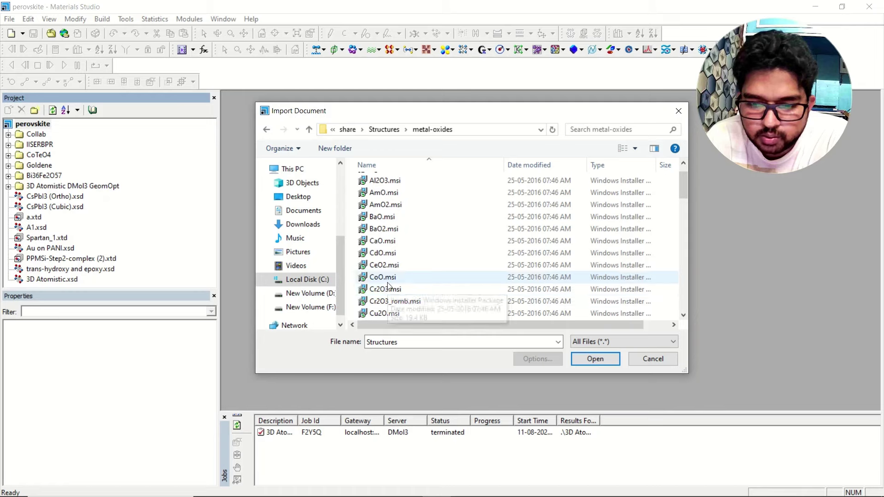
scroll(381, 245, "down", 4)
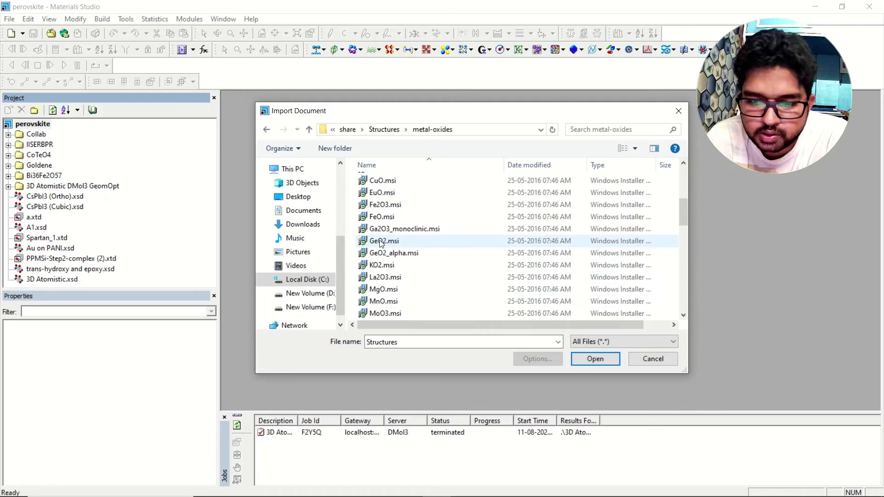
scroll(382, 233, "down", 1)
scroll(382, 232, "up", 5)
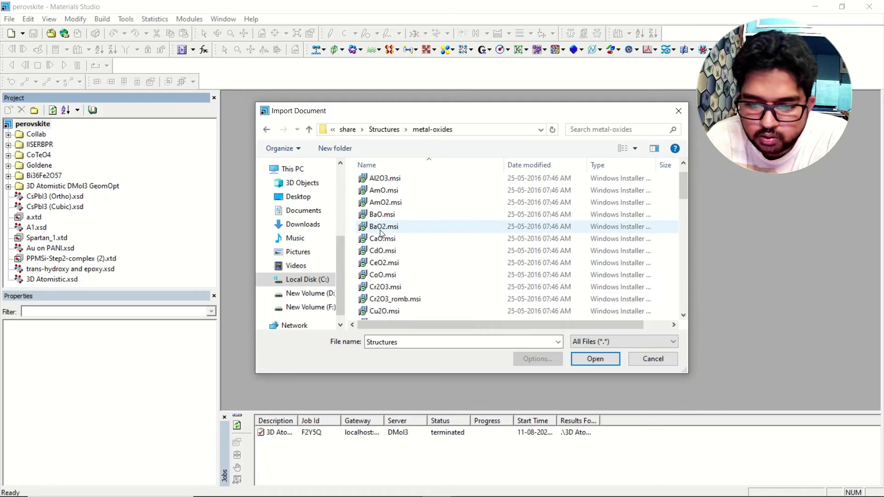
scroll(392, 295, "down", 1)
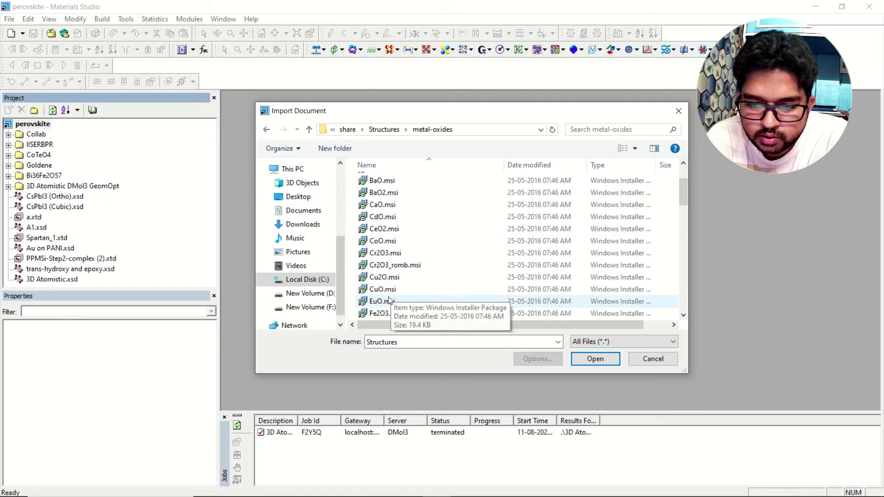
scroll(388, 292, "down", 4)
scroll(388, 292, "down", 8)
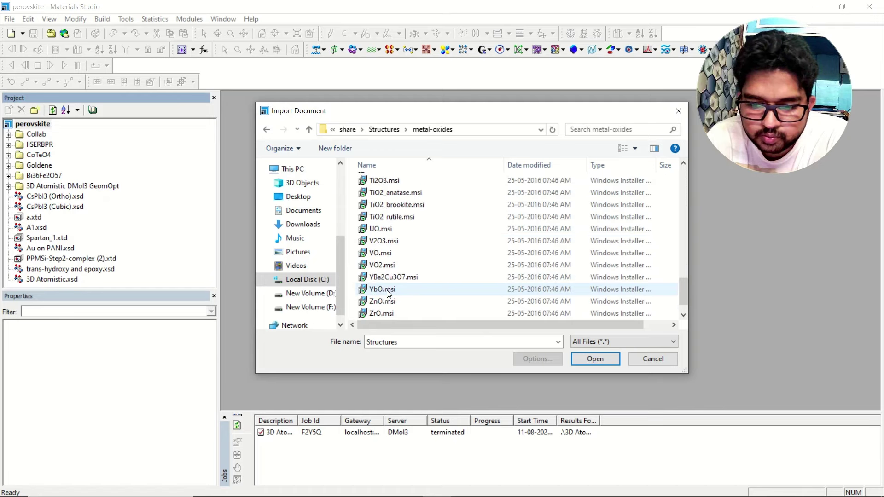
left_click(388, 277)
left_click(595, 359)
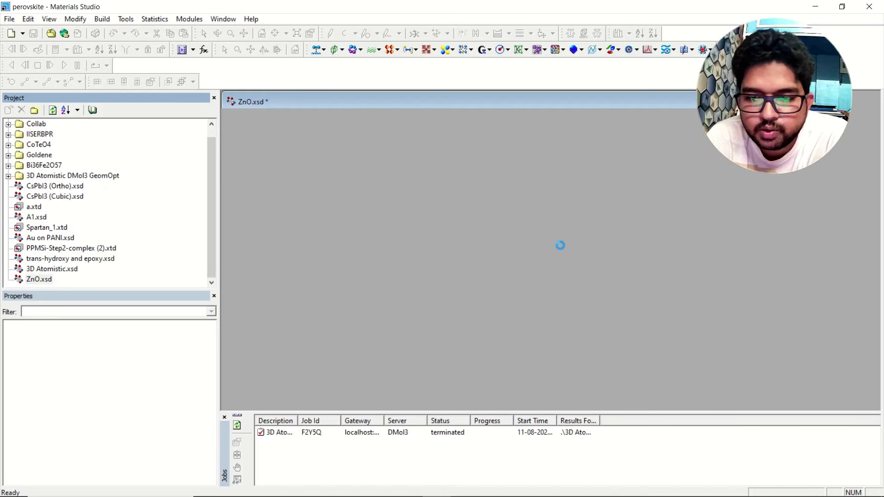
Step: Open the display style settings for the ZnO structure and set the lattice line color to black
right_click(337, 191)
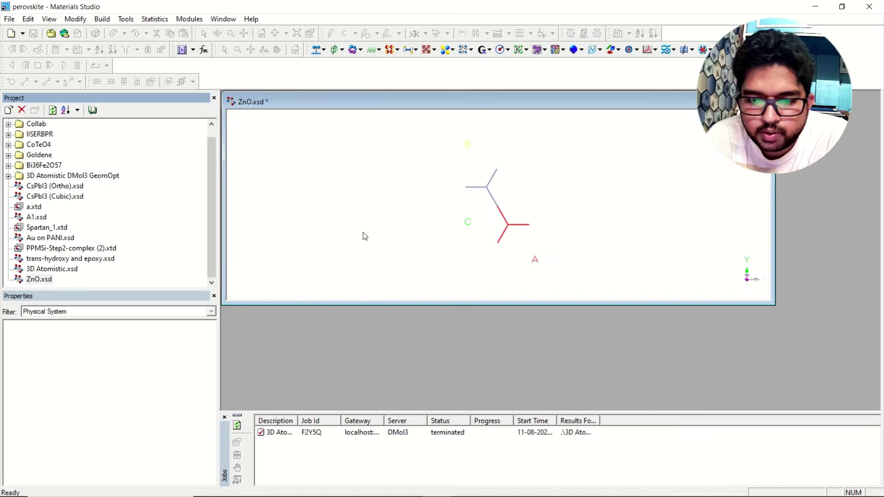
left_click(368, 249)
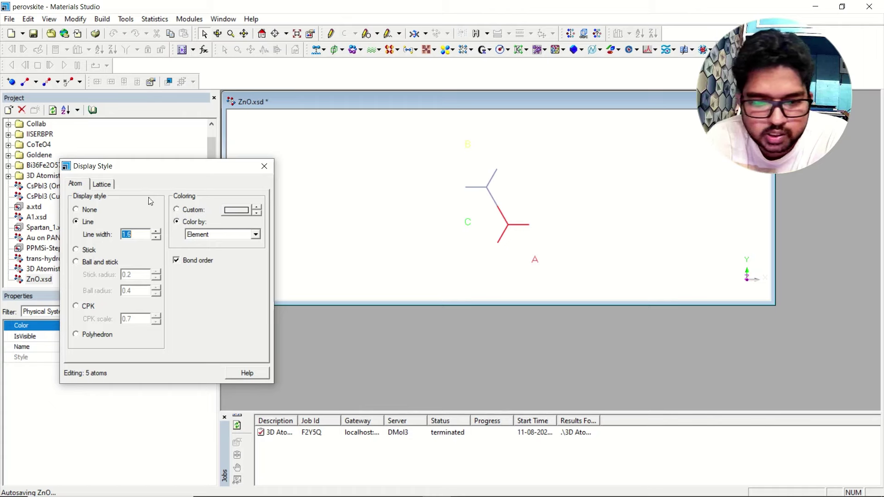
left_click(103, 185)
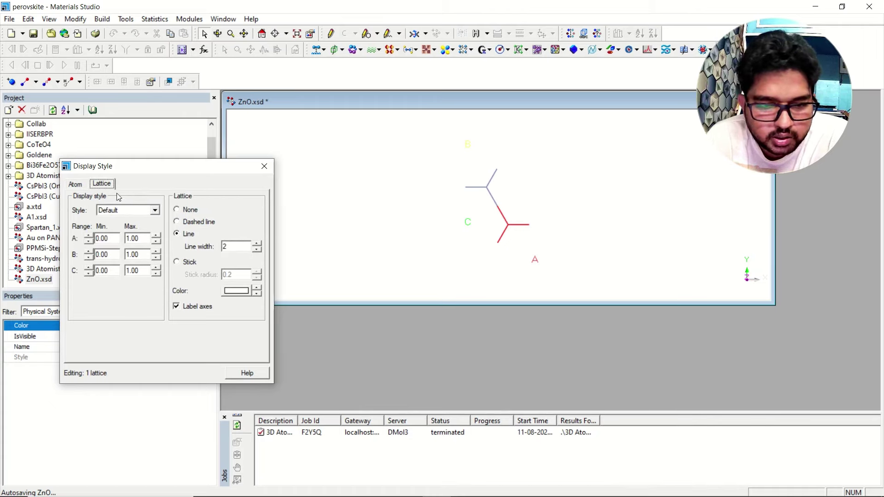
left_click(237, 291)
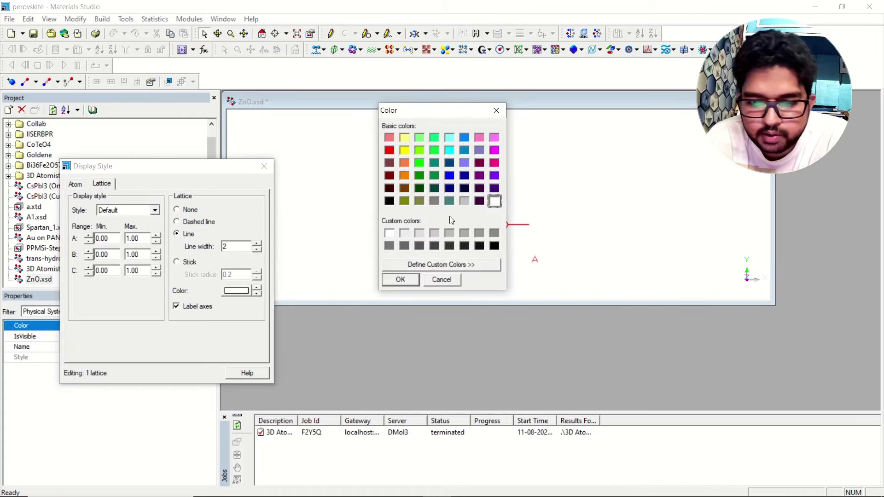
left_click(400, 280)
Step: Display the ZnO atoms as ball and stick with a stick radius of 0.1 and a ball radius of 0.3
left_click(76, 184)
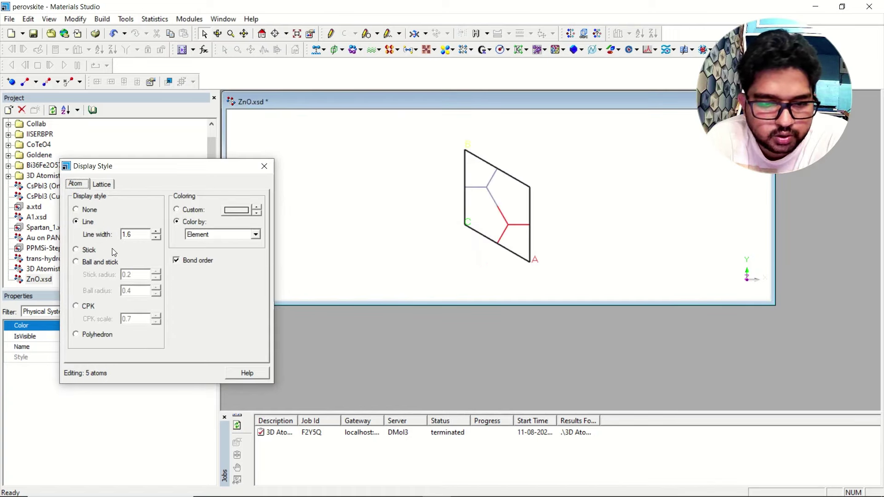
left_click(94, 262)
left_click(156, 278)
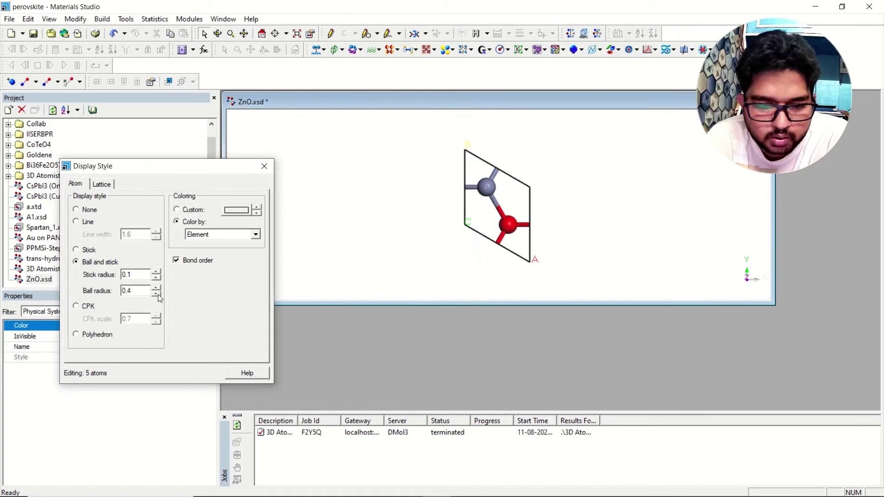
left_click(157, 294)
Step: Turn the ZnO cell to a side view with the C axis upright and maximize its document window
left_click_drag(472, 256, 521, 203)
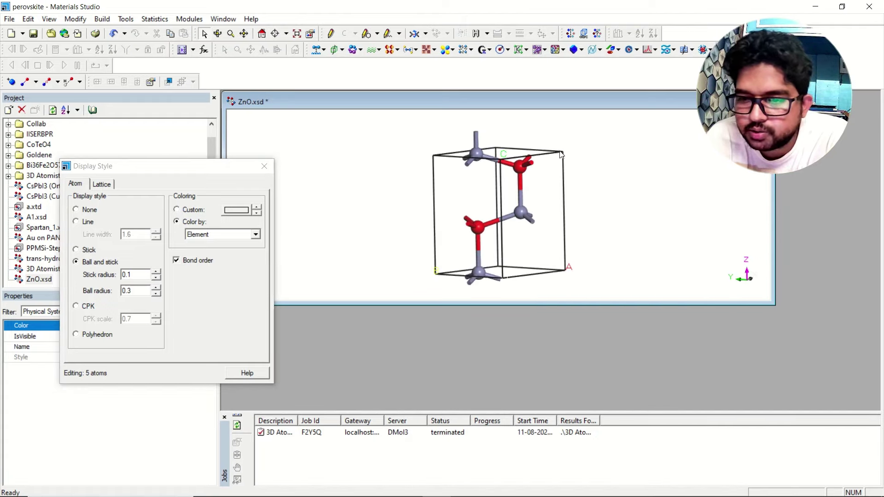
scroll(524, 180, "down", 2)
scroll(524, 179, "up", 3)
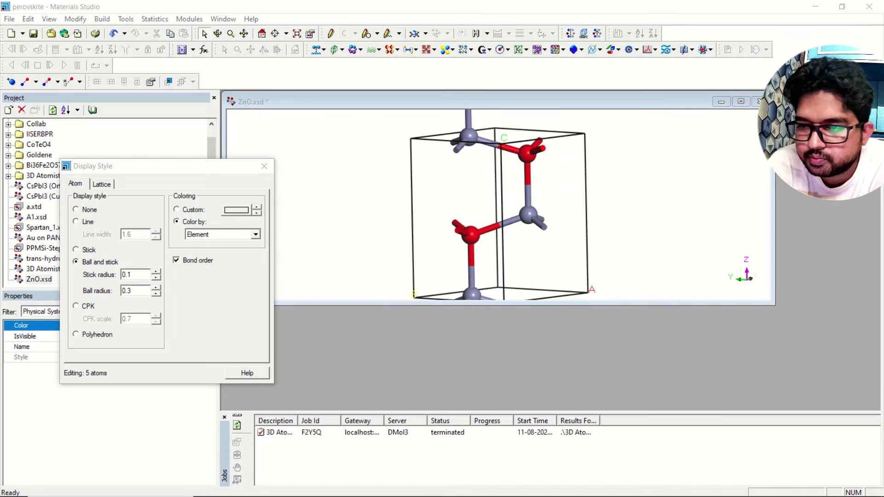
double_click(739, 100)
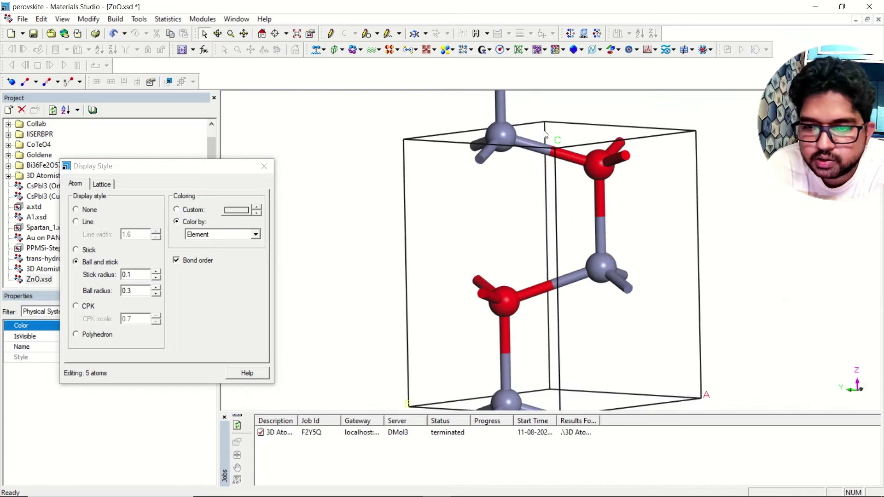
Step: Close the display style settings and clear the atom selection so the whole ZnO cell can be seen
left_click(510, 133)
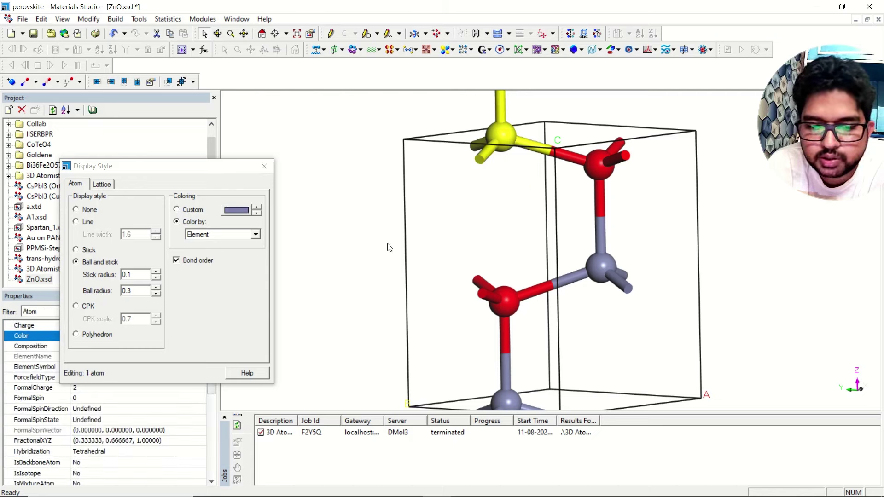
left_click_drag(160, 167, 219, 134)
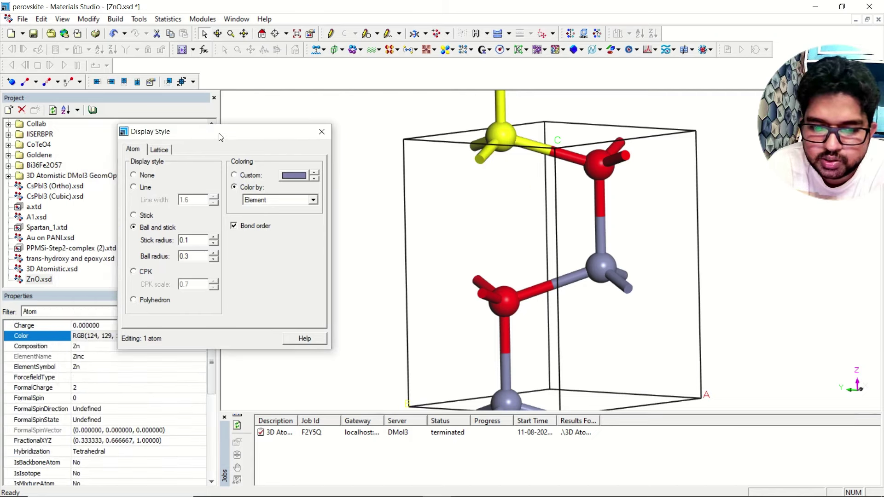
left_click(317, 138)
scroll(466, 159, "down", 1)
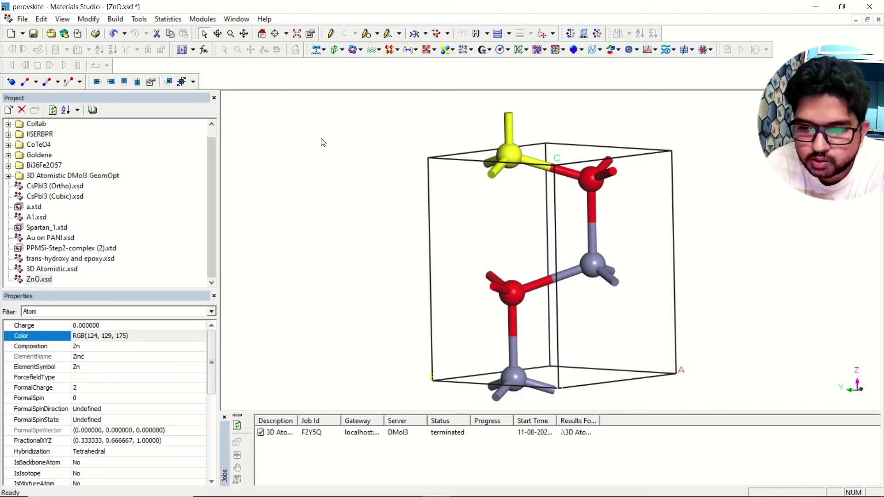
left_click(364, 179)
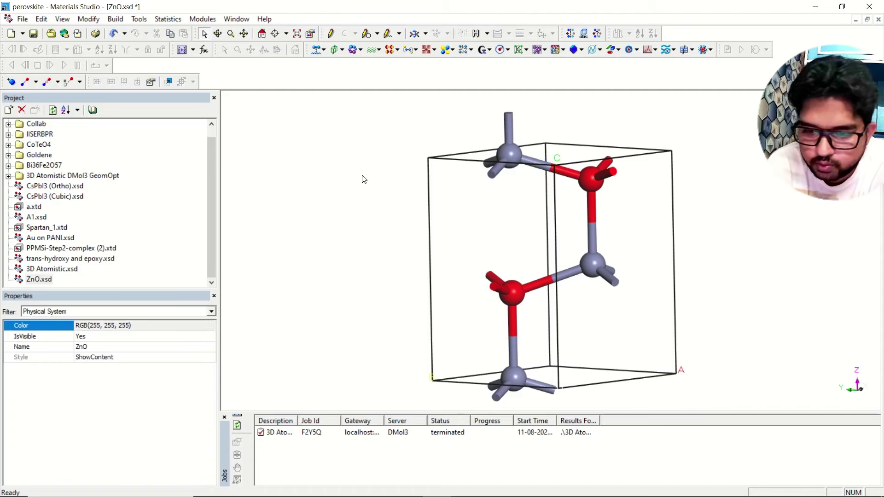
Step: Select all zinc atoms in the ZnO cell and open their electronic configuration settings beside the structure
left_click(521, 154)
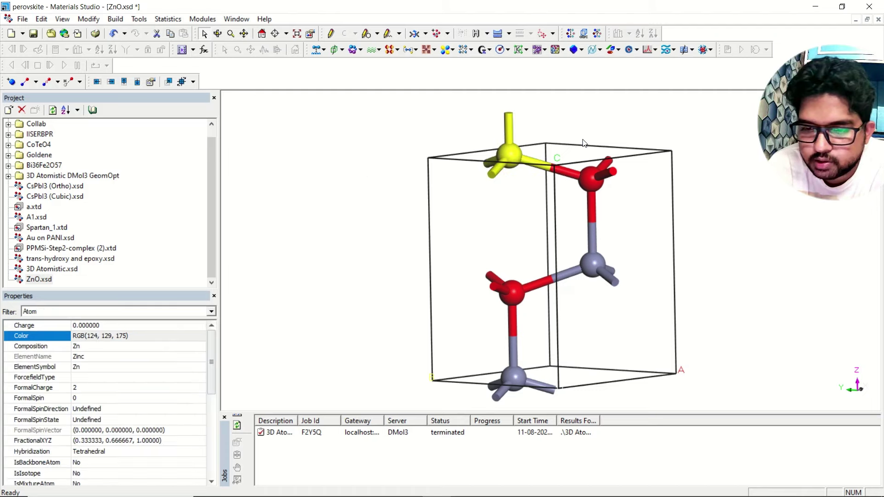
right_click(294, 124)
left_click(353, 208)
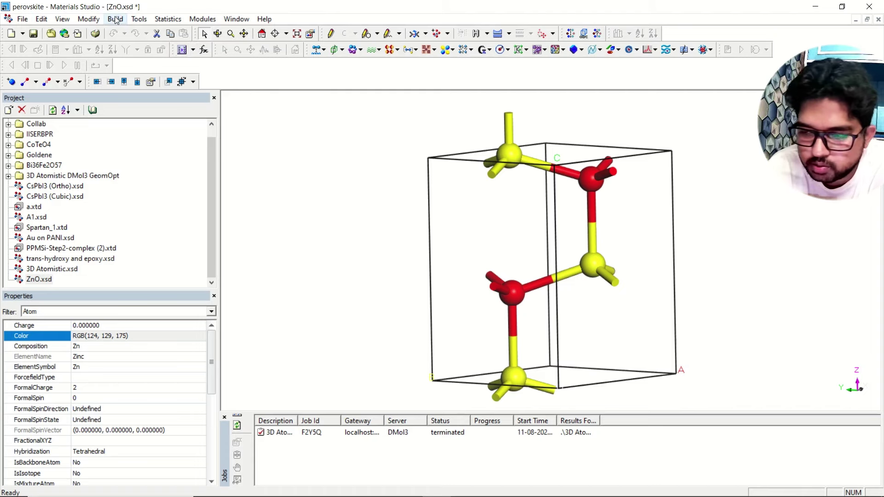
left_click(92, 20)
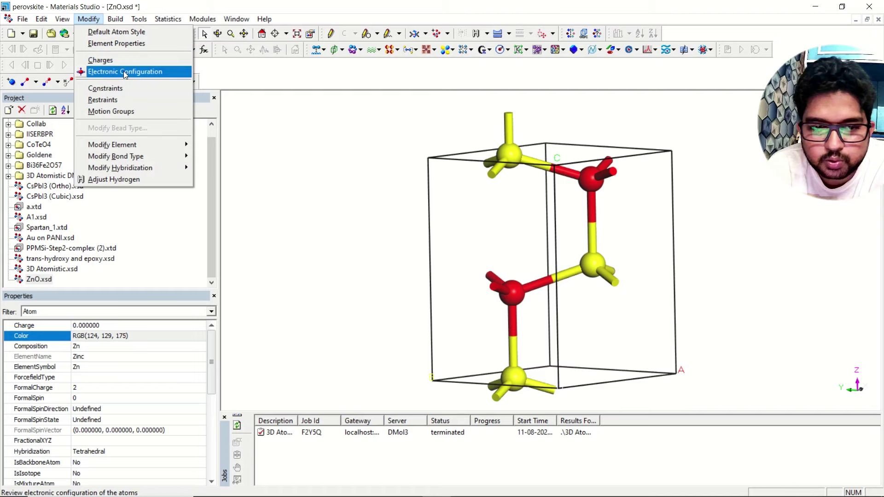
left_click(125, 72)
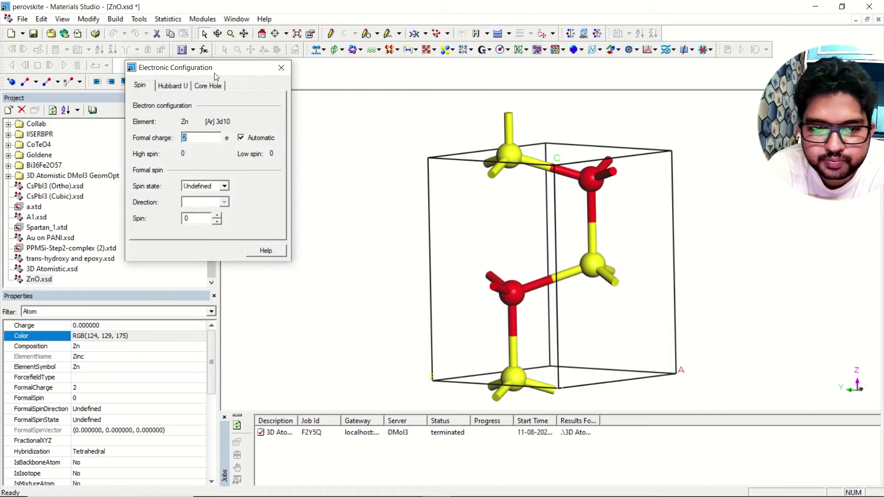
left_click_drag(215, 70, 304, 70)
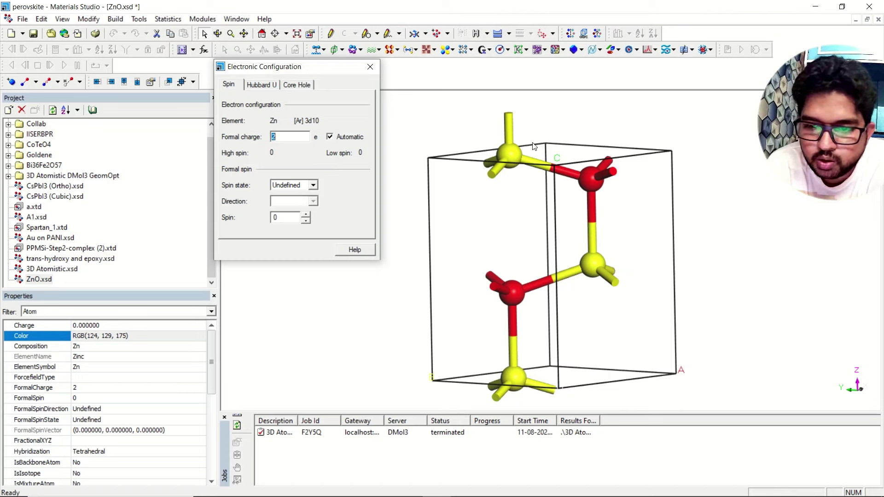
Step: Try the High, Low and Custom formal spin states on the selected zinc atoms, then choose Undefined again
left_click(313, 186)
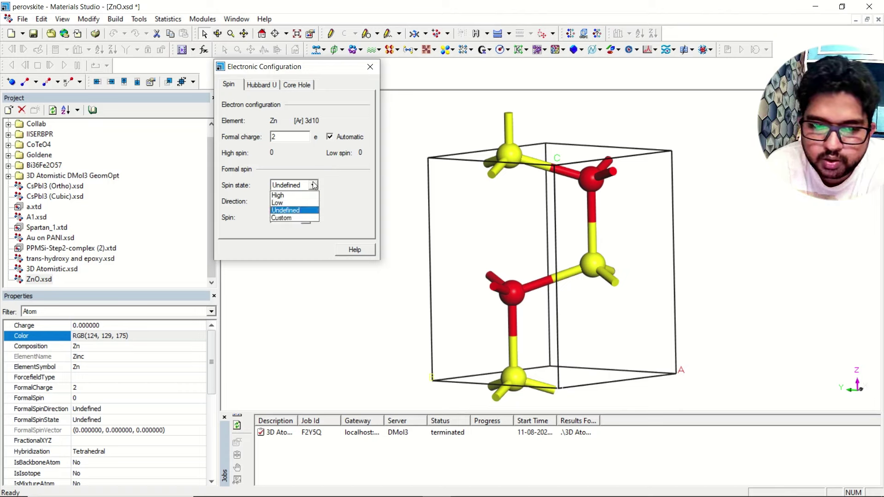
left_click(291, 194)
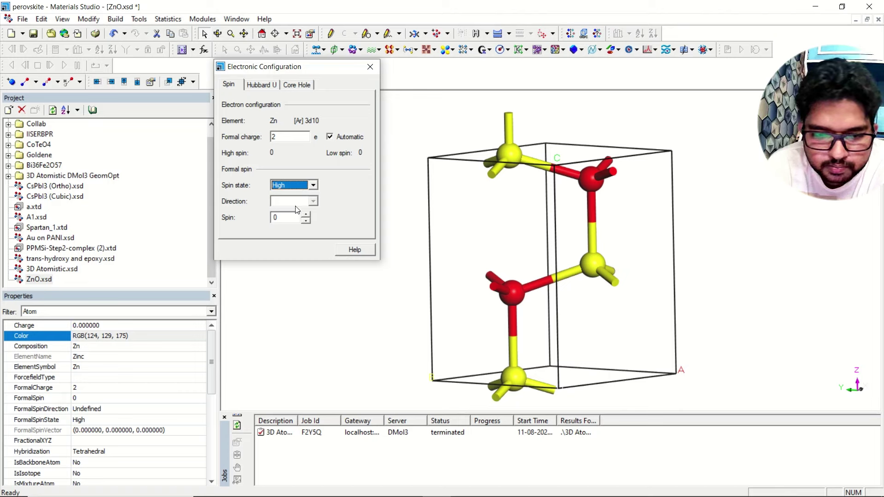
left_click(294, 184)
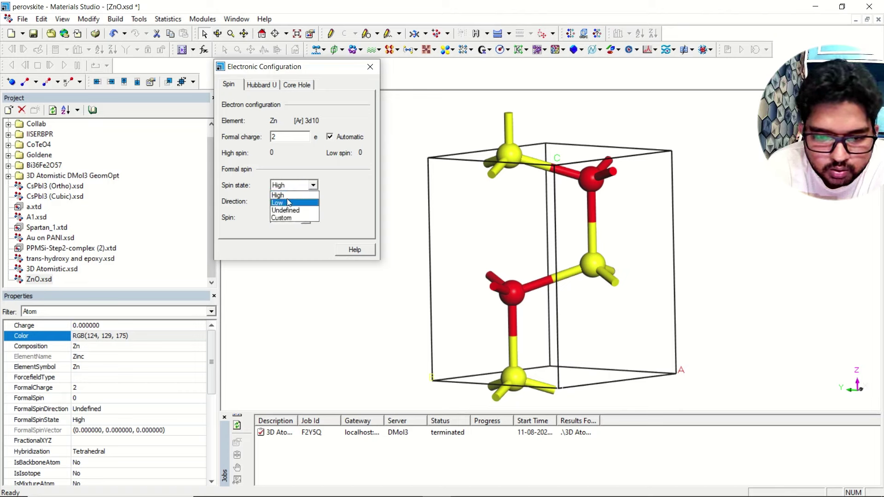
left_click(286, 203)
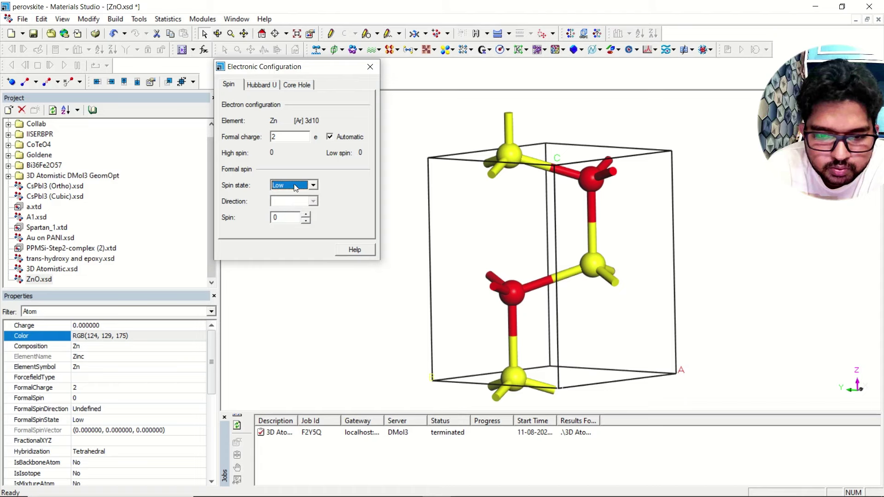
left_click(290, 184)
left_click(289, 218)
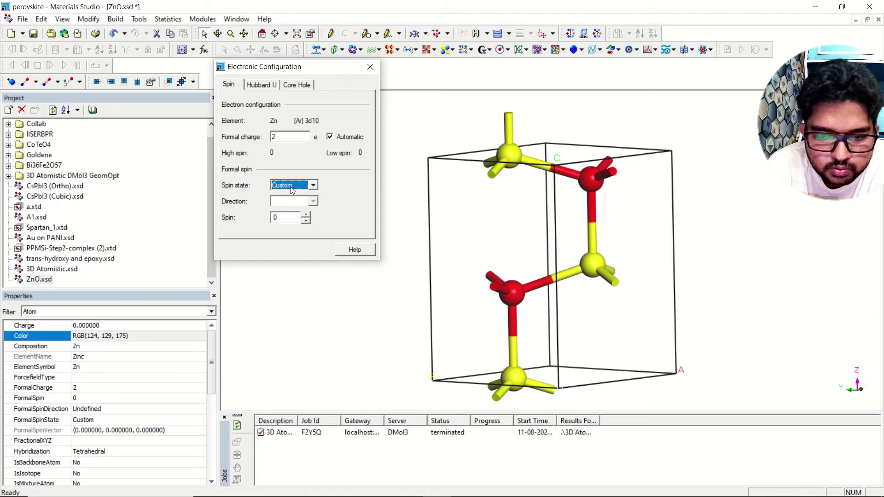
left_click(294, 187)
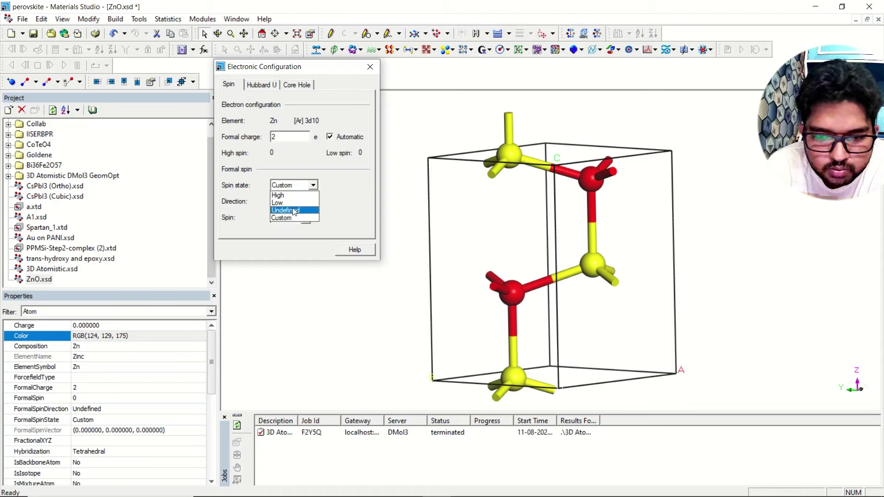
left_click(294, 211)
Step: Select only the uppermost zinc atom of the ZnO cell and set its formal spin state to High
left_click(537, 125)
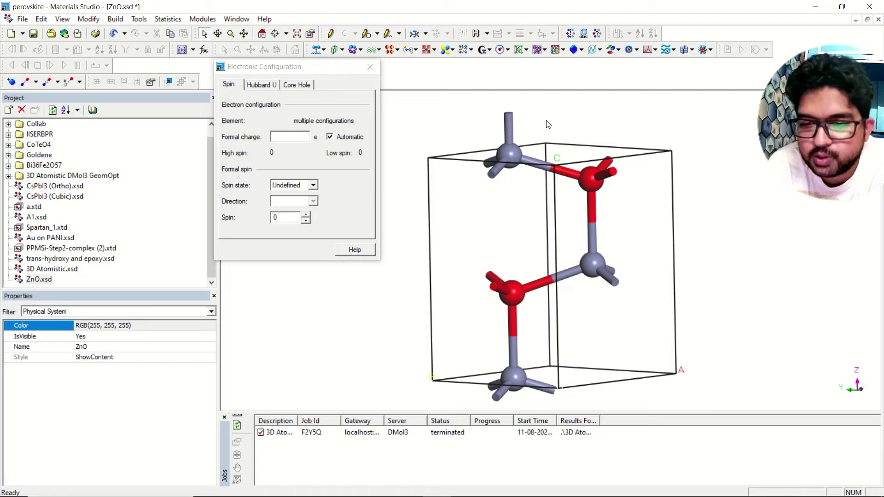
left_click(510, 154)
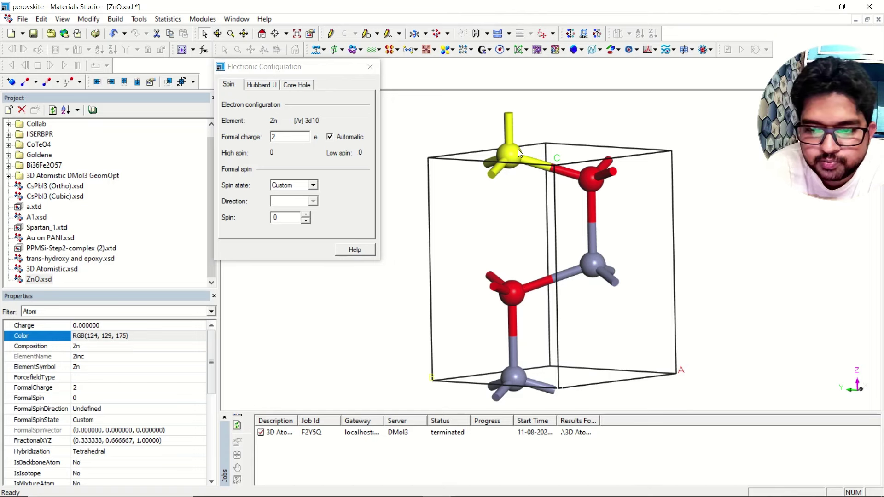
left_click(313, 185)
left_click(295, 201)
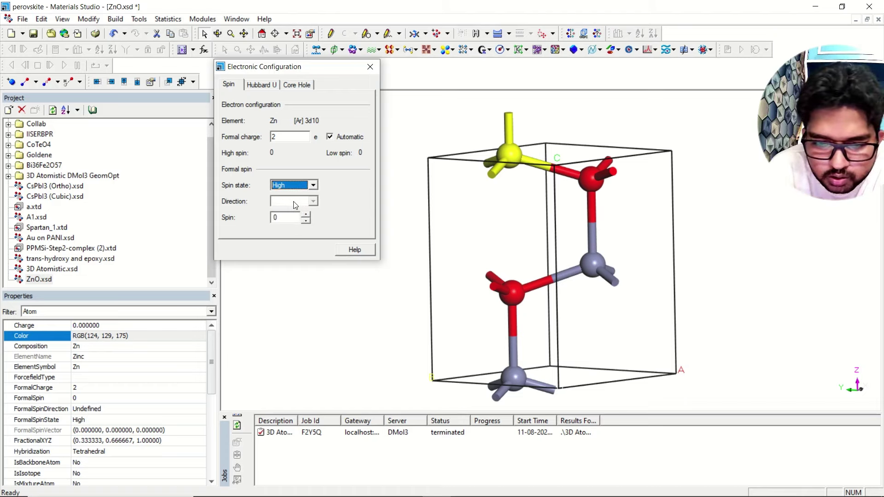
left_click(289, 218)
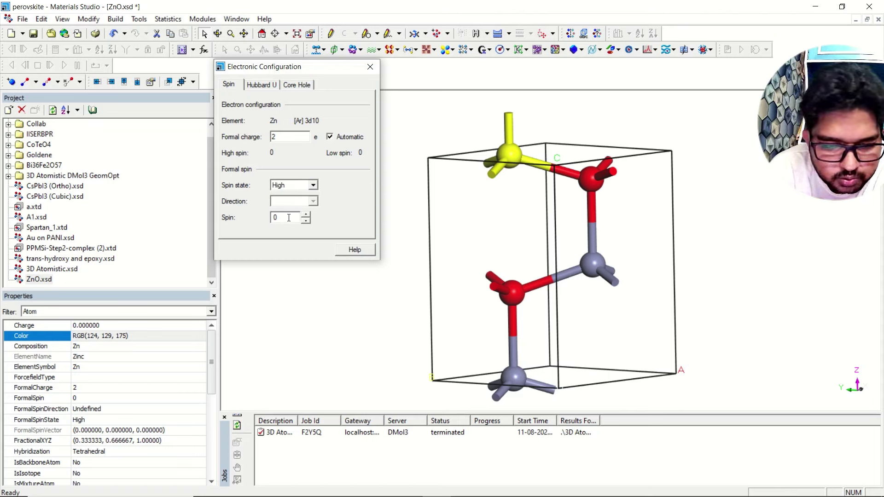
Step: Inspect the upper oxygen atom's configuration, then set the uppermost zinc atom's spin state to Custom with spin 0
left_click(591, 187)
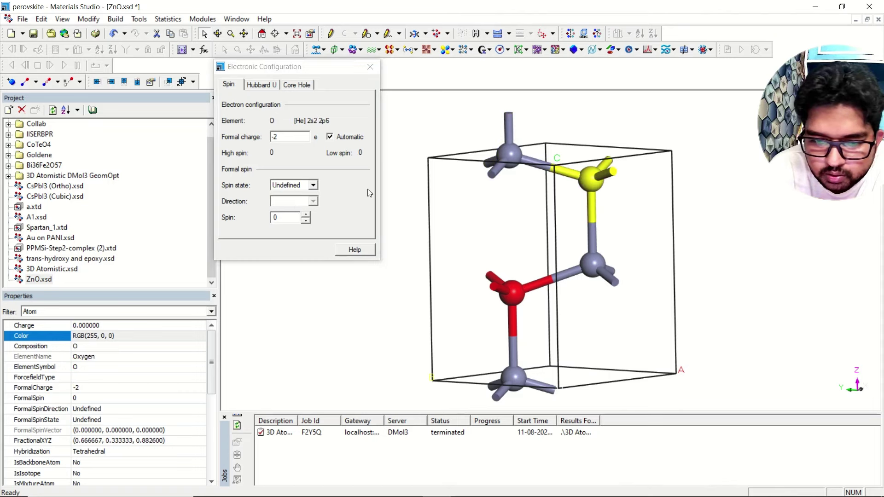
left_click(507, 151)
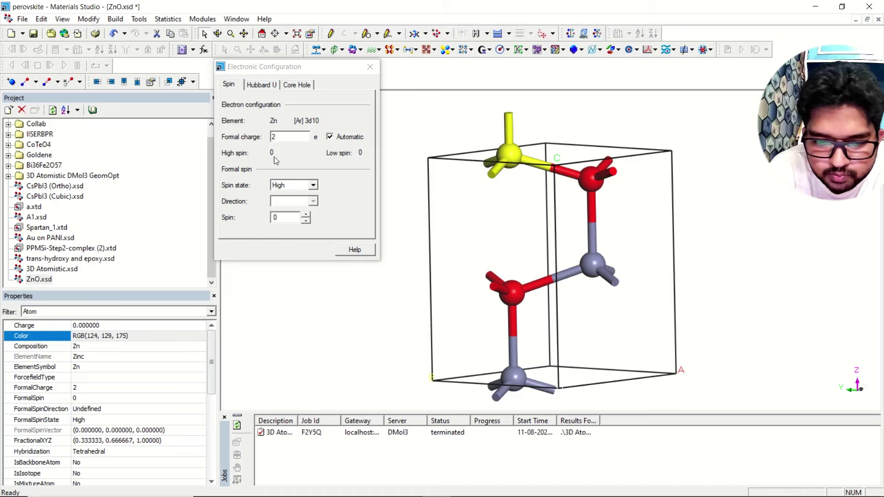
left_click(288, 188)
left_click(288, 217)
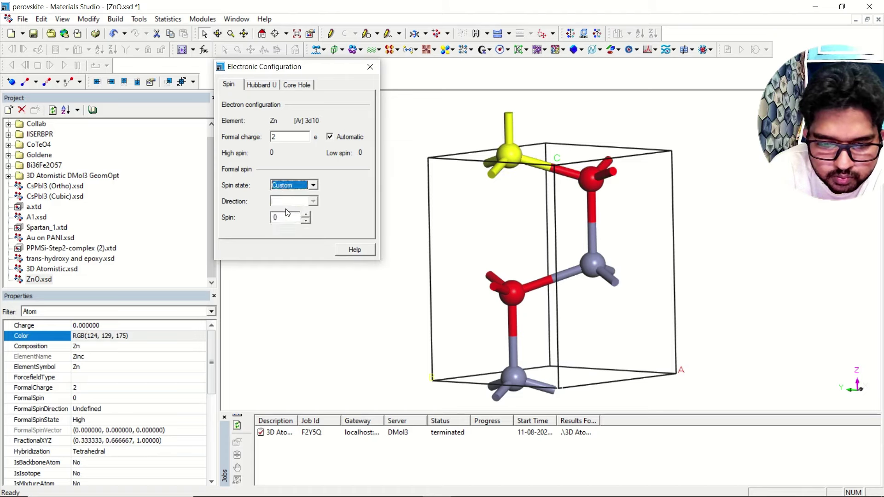
left_click(287, 218)
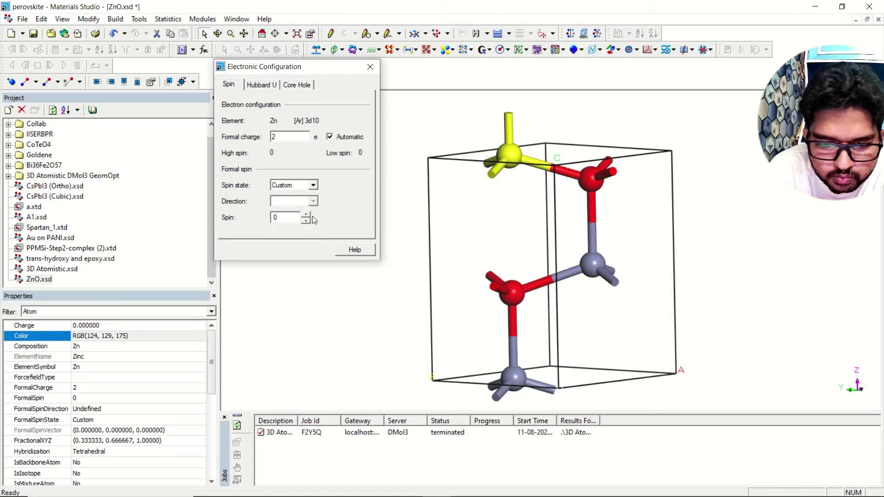
left_click(307, 214)
left_click(306, 221)
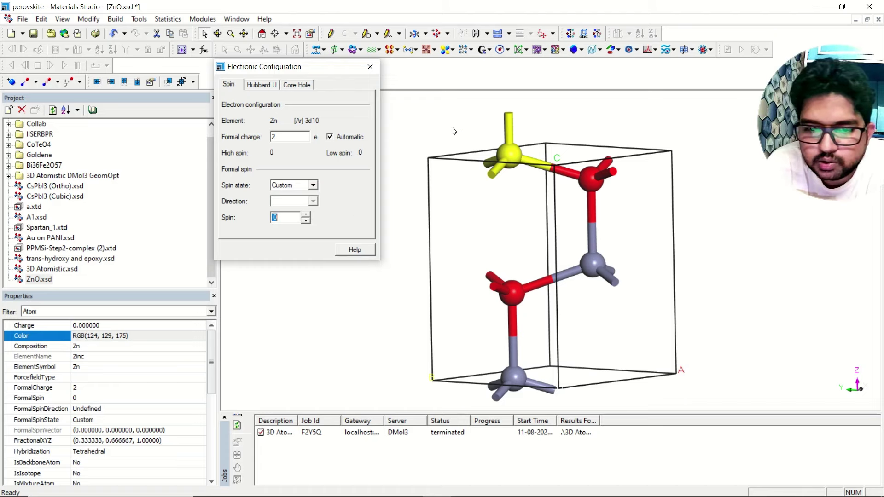
Step: Reselect the uppermost zinc atom, try the High spin state and a spin of -1, then set its spin to +1 with direction Up
left_click(441, 109)
left_click(511, 158)
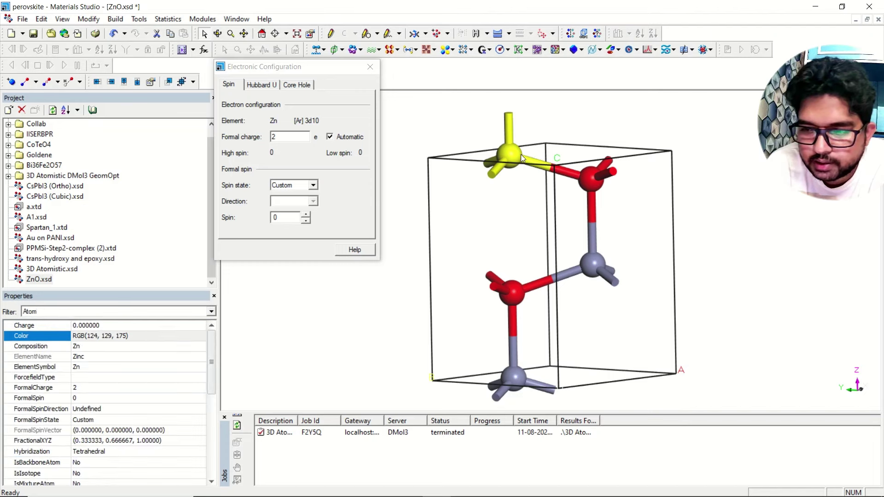
left_click(294, 187)
left_click(290, 196)
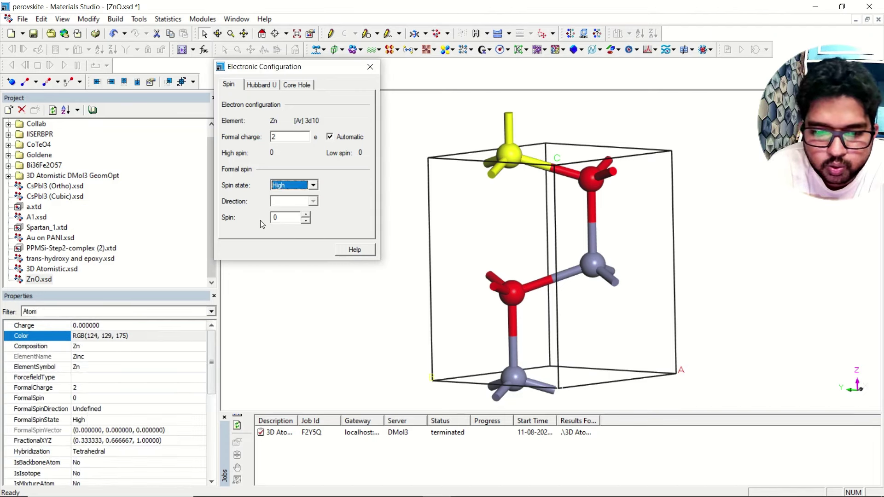
left_click(306, 216)
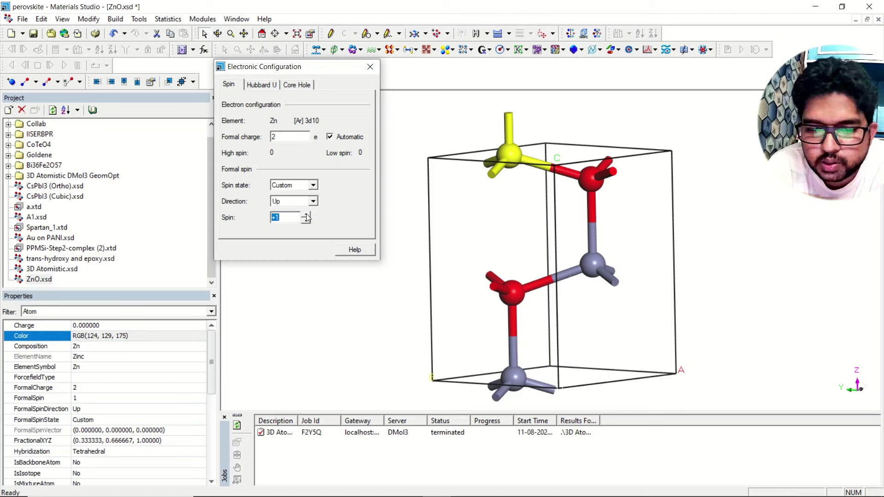
left_click(306, 221)
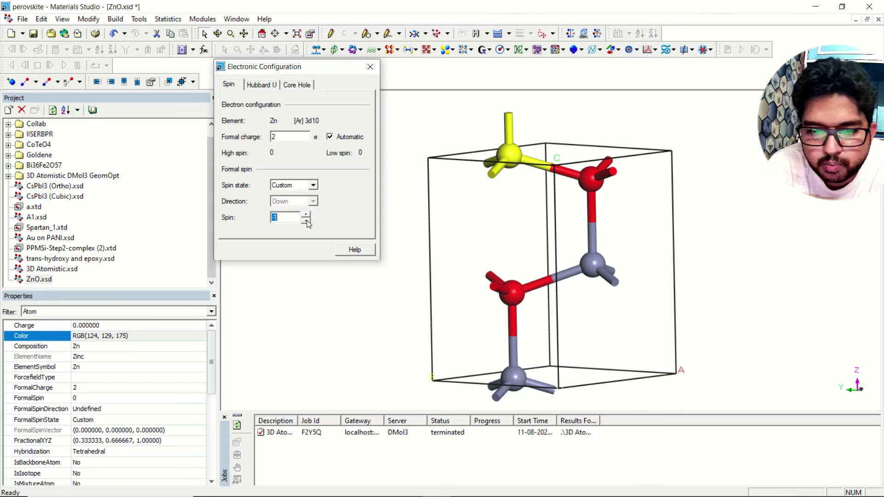
left_click(307, 222)
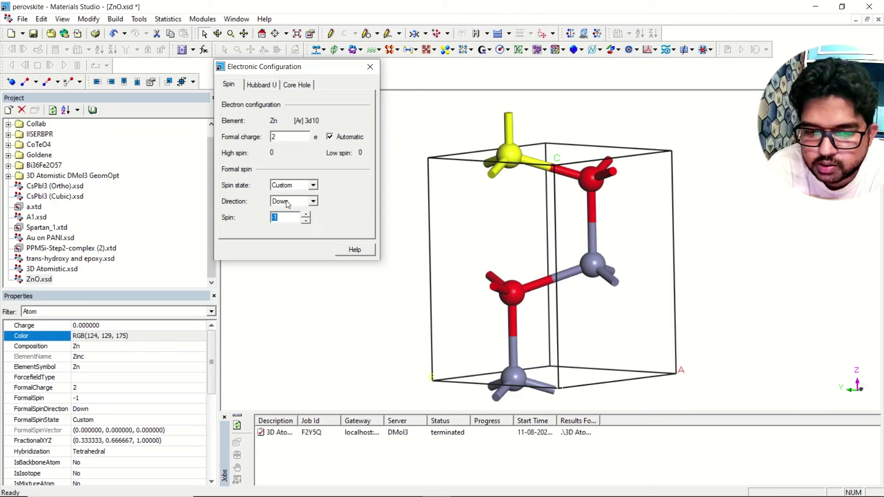
left_click(306, 215)
left_click(306, 215)
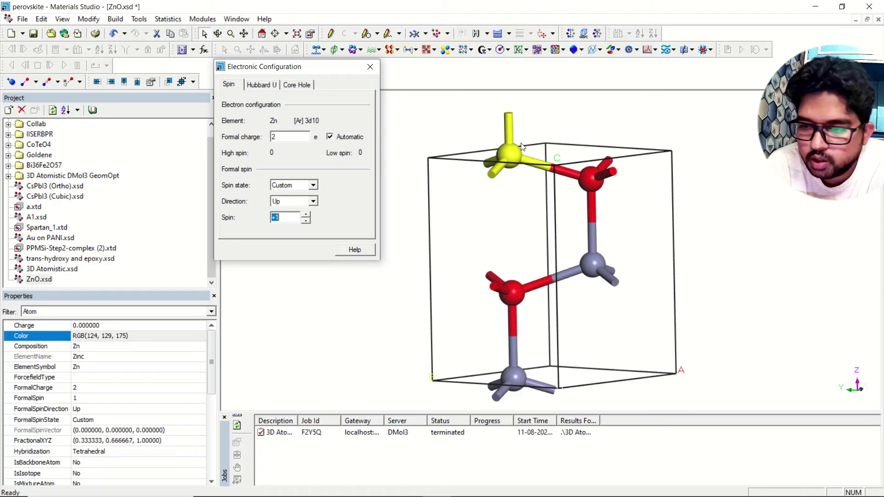
Step: Extend the selection to the zinc atom's symmetry images and examine the Hubbard U value of the d orbitals
right_click(439, 101)
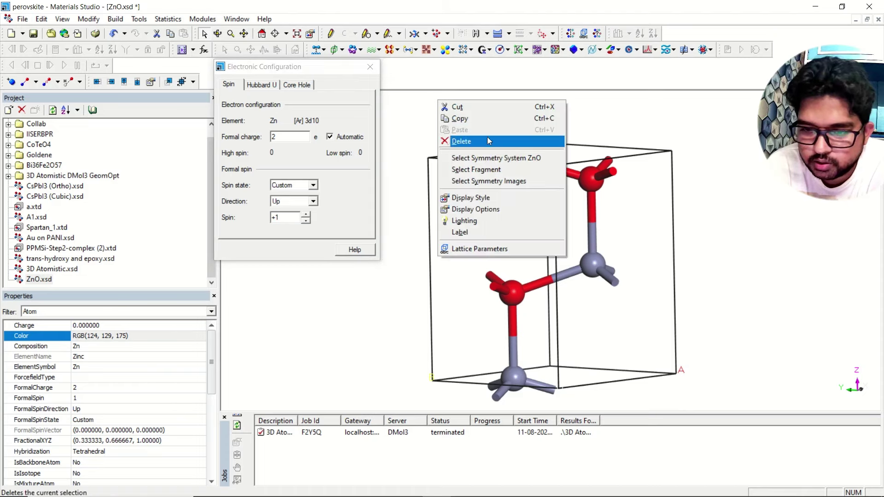
left_click(500, 184)
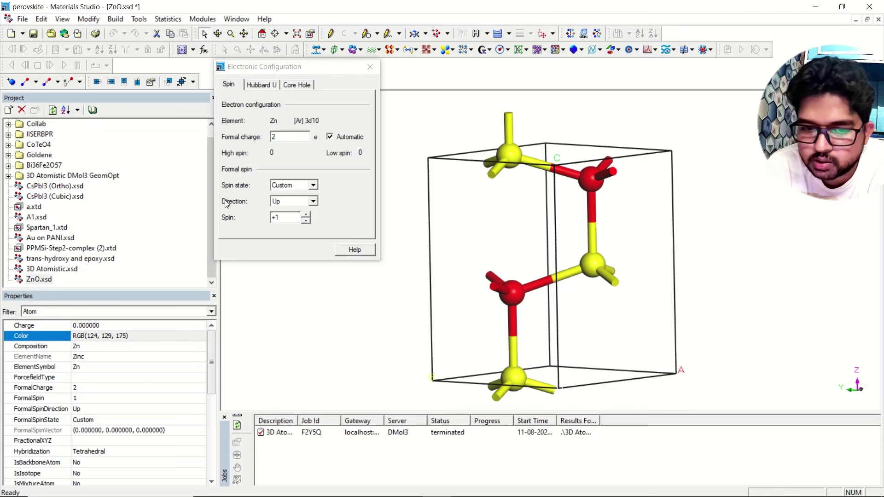
left_click(266, 86)
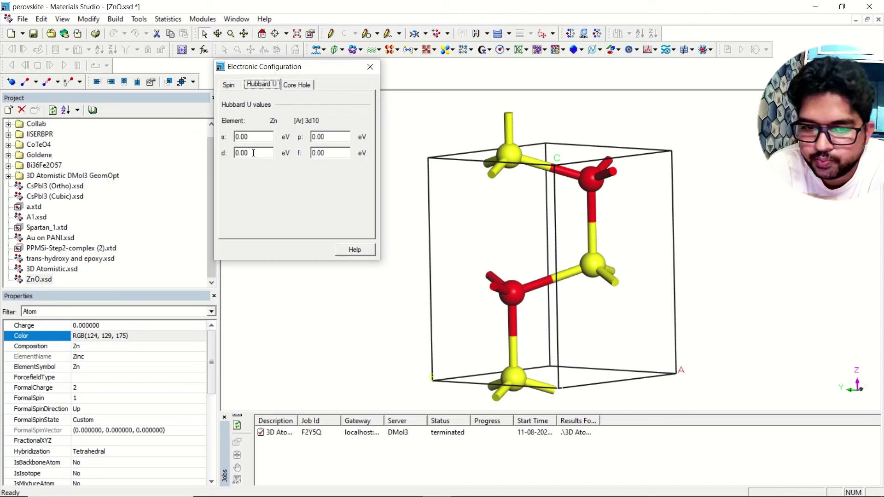
left_click_drag(263, 155, 223, 158)
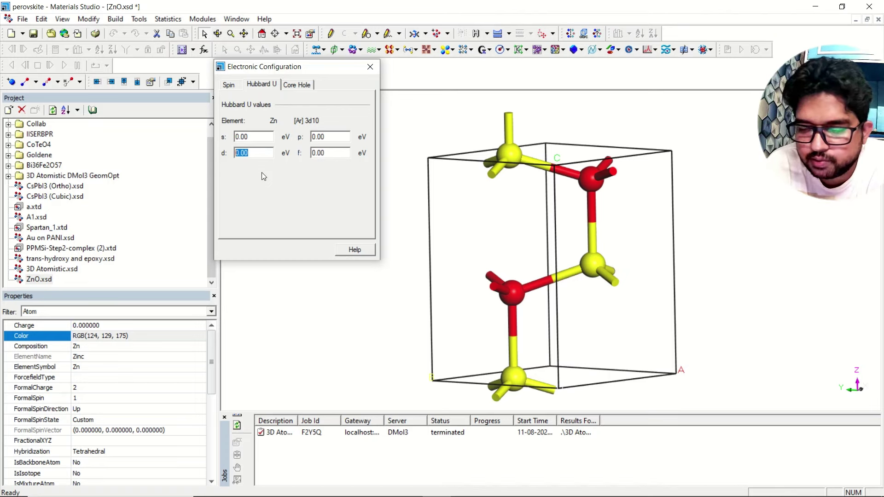
Step: Set the formal spin state of the selected zinc atoms to Undefined
left_click(231, 86)
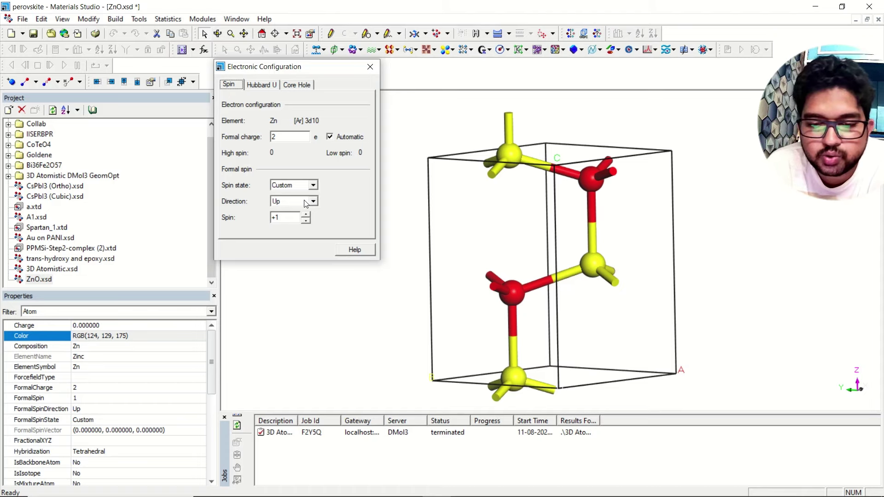
left_click(312, 185)
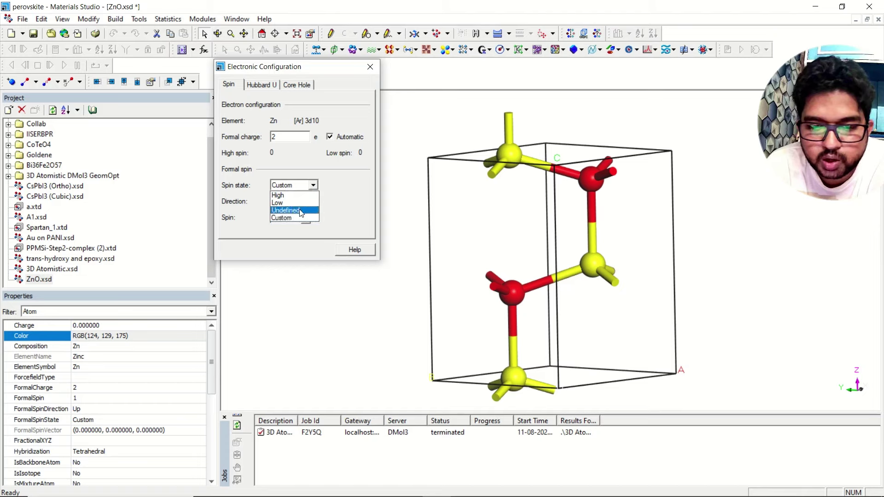
left_click(302, 211)
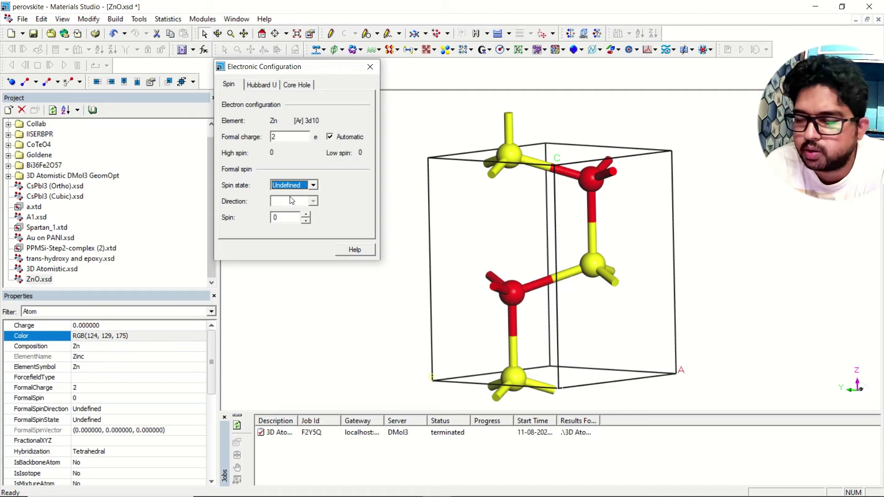
Step: Set up a spin-polarized CASTEP Geometry Optimization for the ZnO cell, keeping the electronic configuration and calculation dialogs side by side
left_click_drag(304, 69, 162, 88)
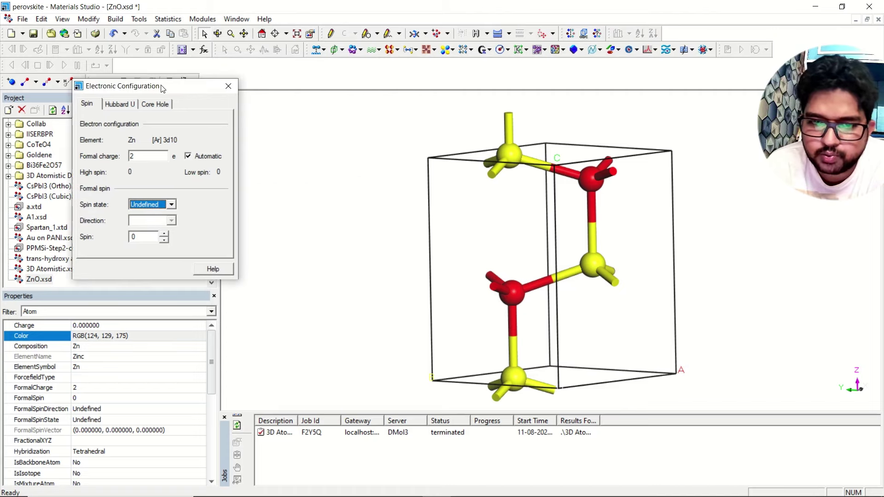
left_click(385, 53)
left_click(392, 63)
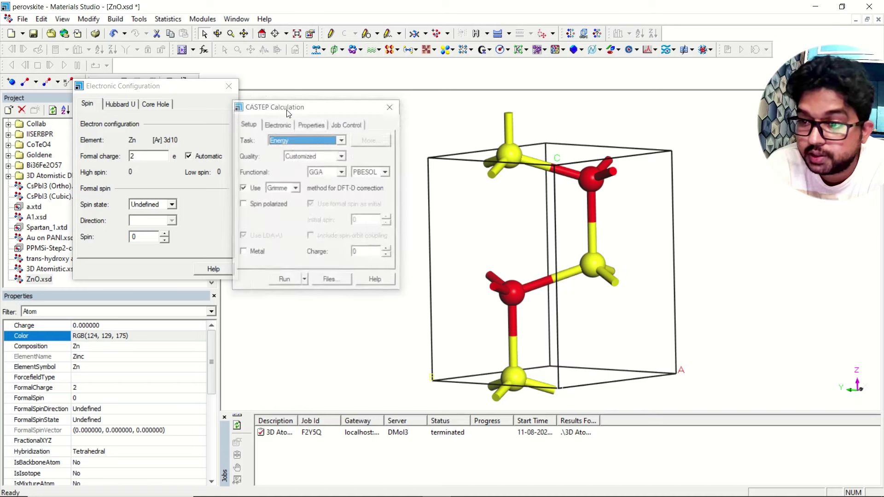
left_click_drag(322, 110, 391, 89)
left_click(379, 119)
left_click(378, 137)
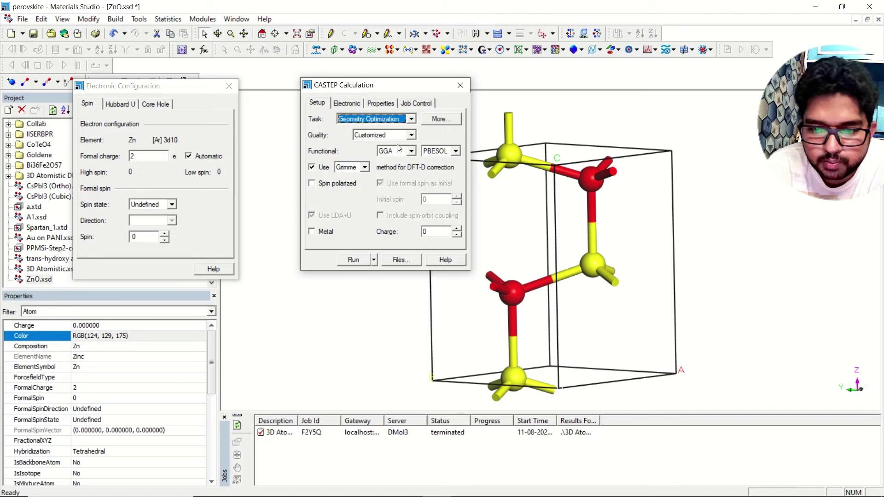
left_click(331, 184)
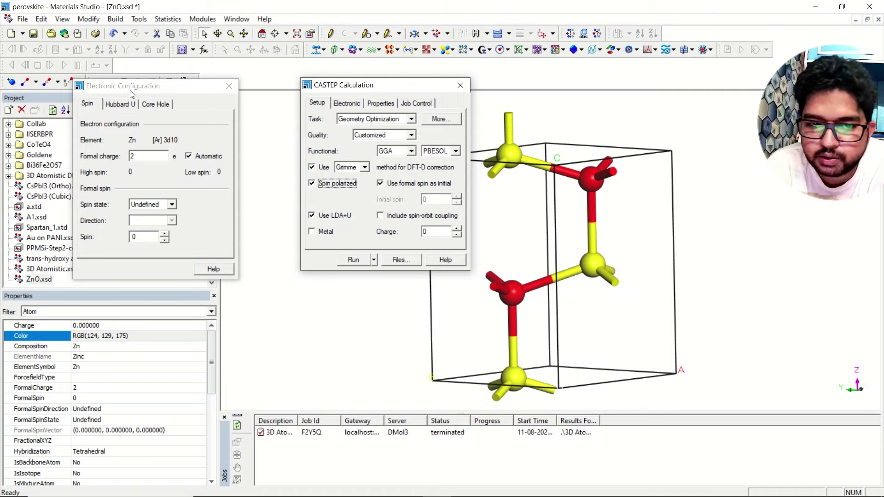
left_click_drag(131, 87, 161, 58)
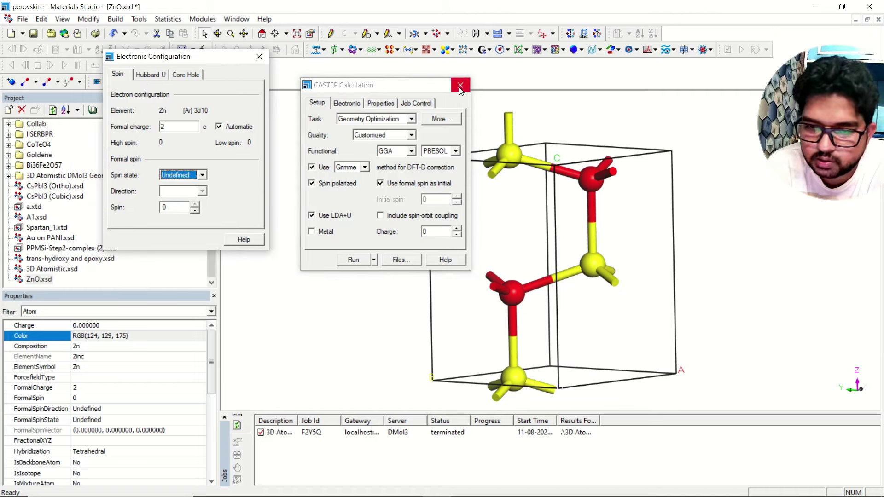